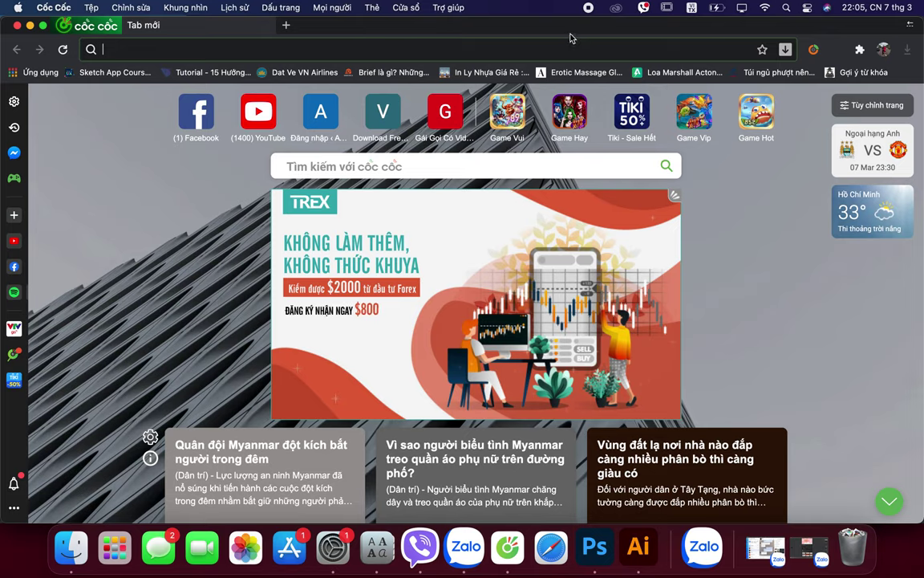
Search the web in Cốc Cốc for 'hoa tiết công đinh hue'
left_click(538, 50)
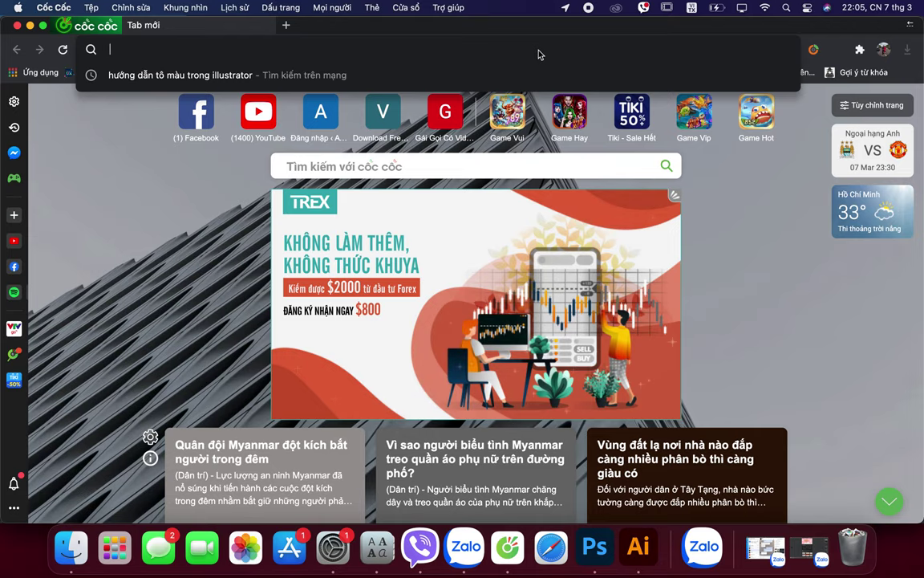
type("hoa tiết c")
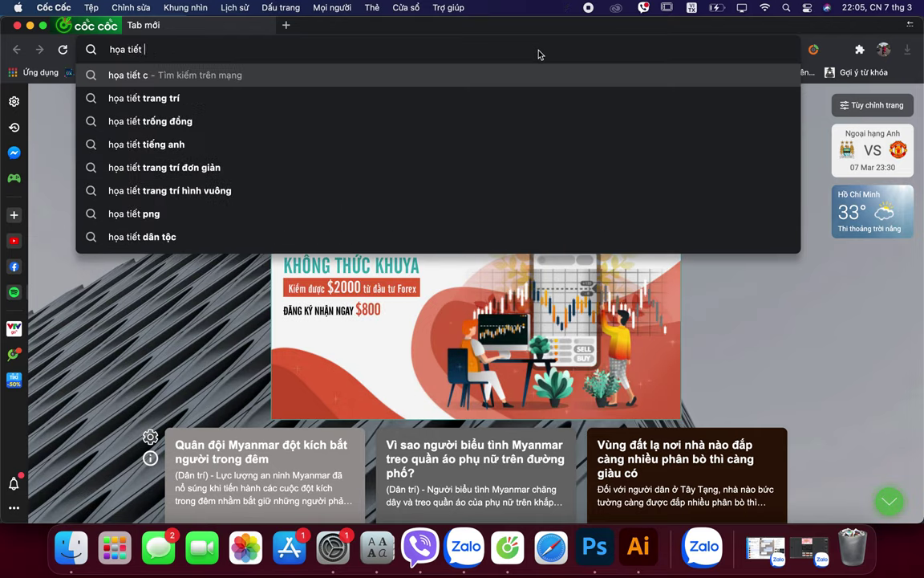
type("ông đinh")
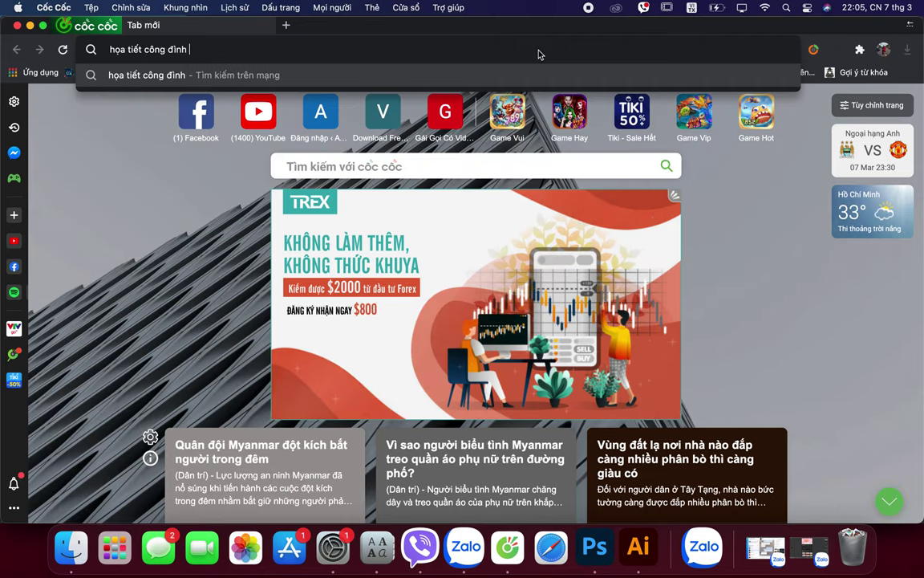
type(" hue")
key("Return")
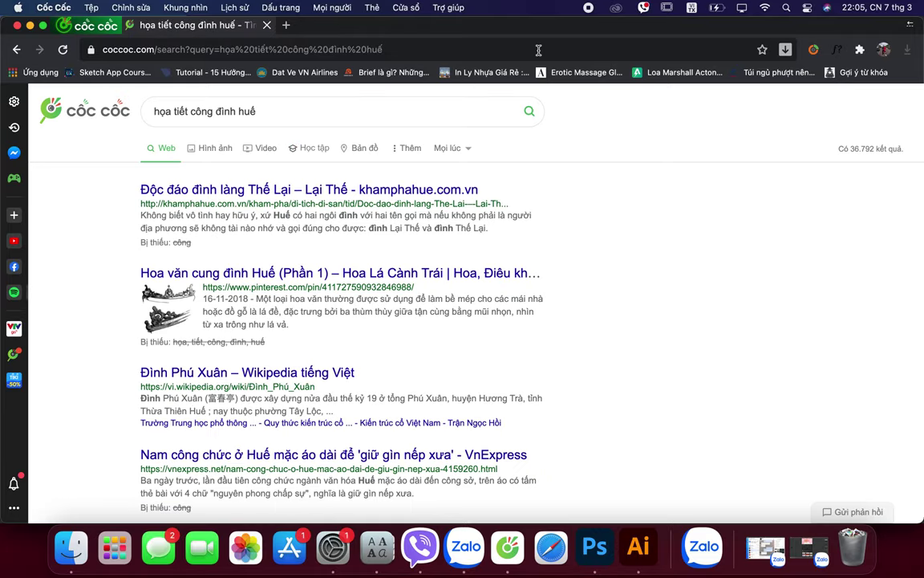
Find the gold carved floral panel in Google Images and copy the image
left_click(209, 148)
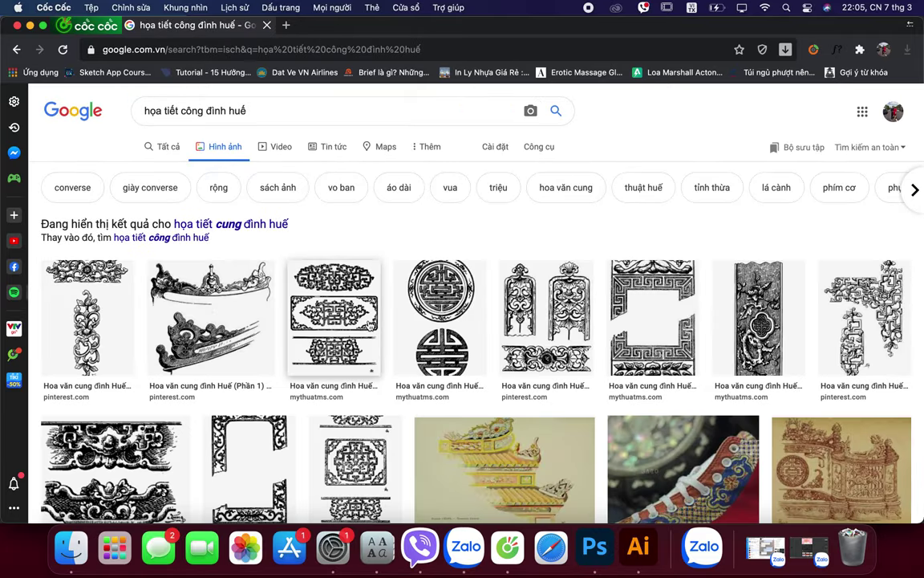
scroll(369, 324, "down", 5)
scroll(369, 324, "down", 3)
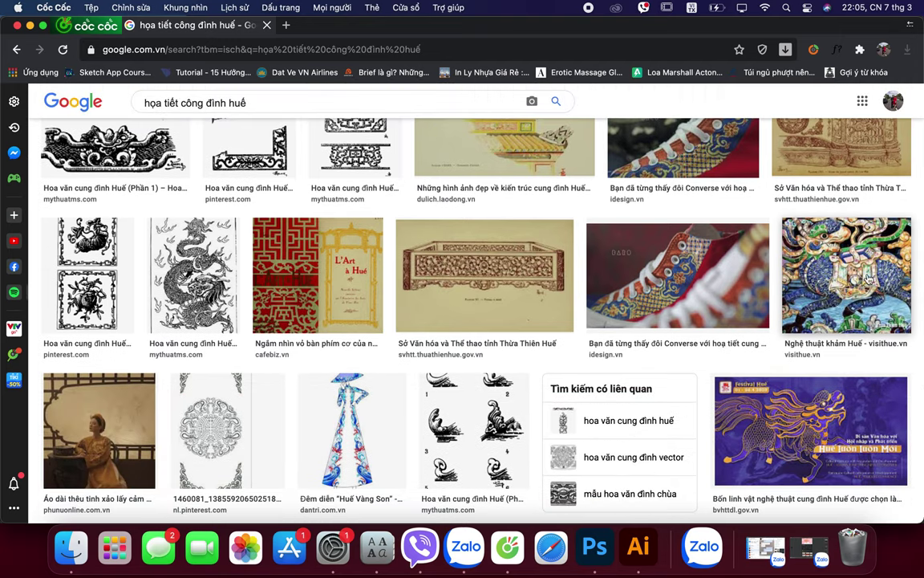
scroll(535, 367, "down", 7)
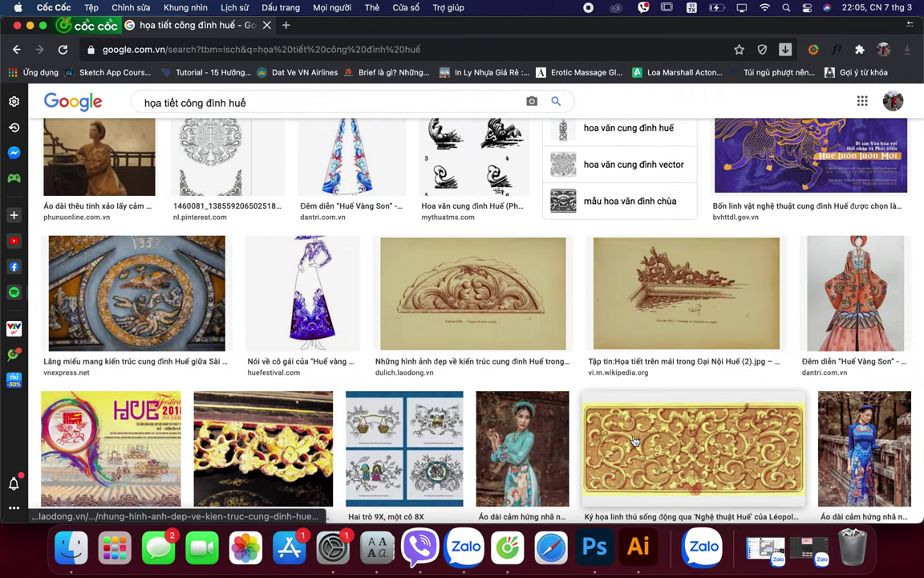
left_click(634, 440)
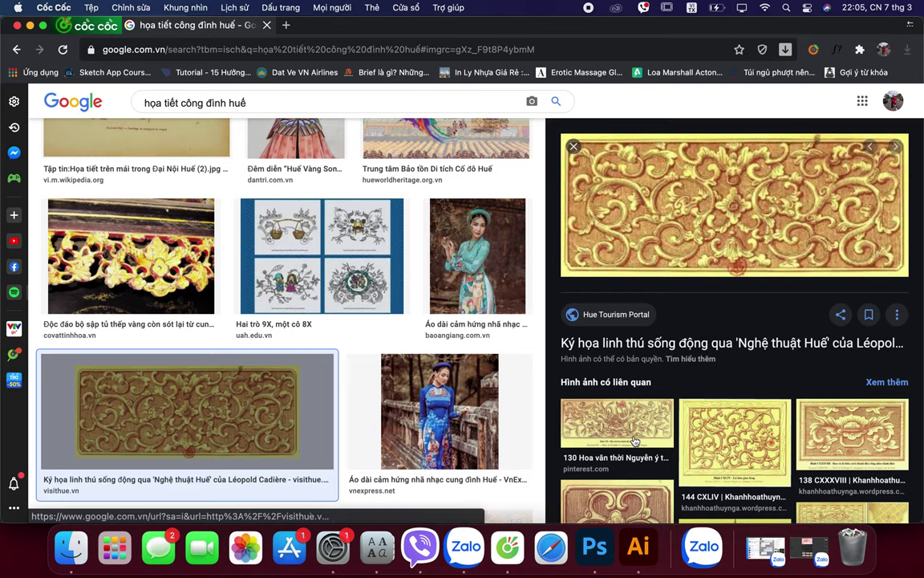
right_click(746, 196)
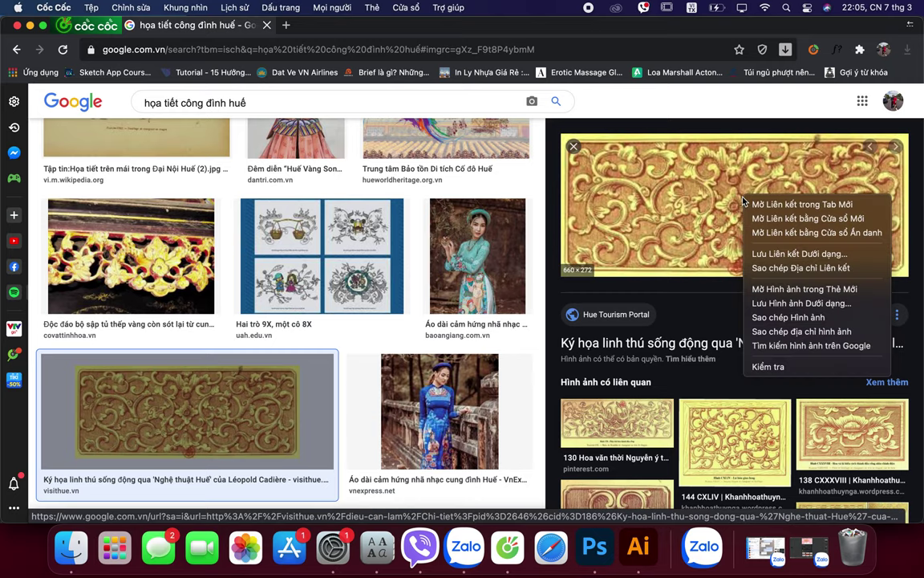
left_click(837, 320)
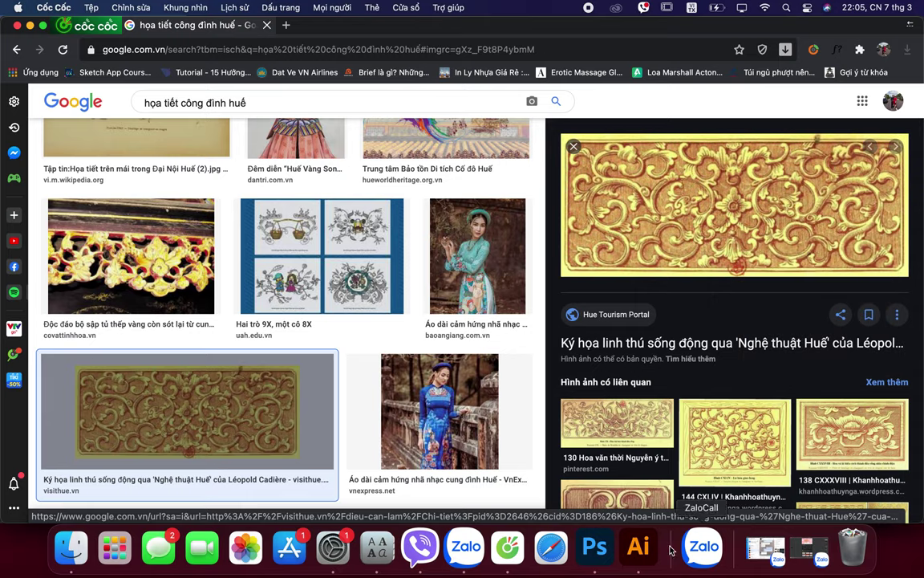
left_click(646, 517)
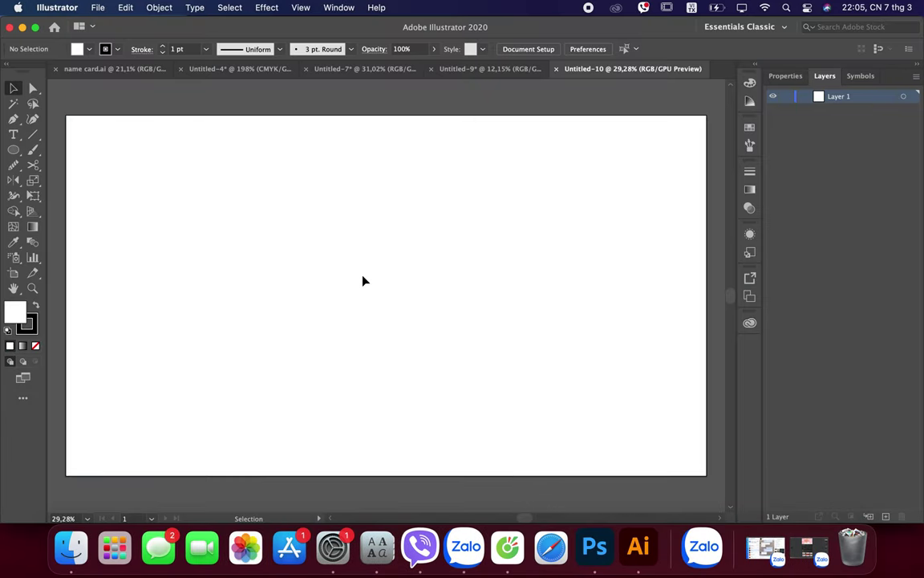
Paste the copied gold carving onto the Untitled-10 artboard
key("super+v")
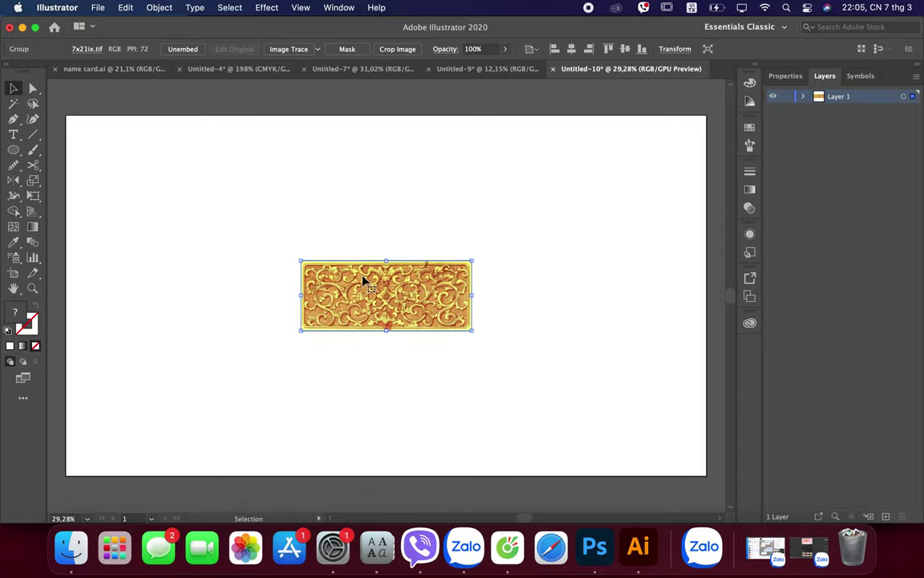
scroll(363, 281, "up", 3)
scroll(363, 280, "up", 2)
scroll(362, 281, "down", 4)
scroll(363, 281, "up", 4)
scroll(363, 281, "down", 3)
scroll(363, 280, "down", 1)
scroll(362, 281, "up", 2)
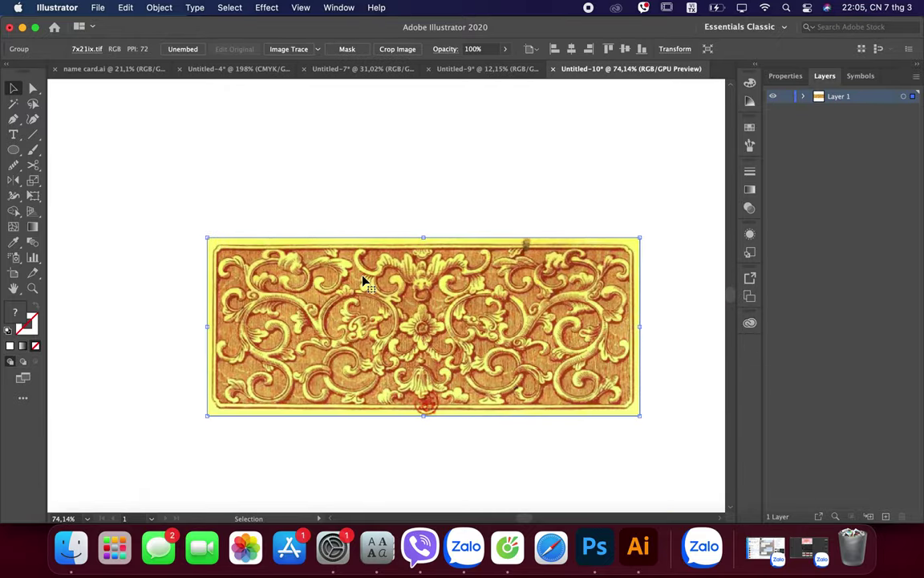
Crop the carving to its inner edge, about 499.76 × 195.13 pt
left_click(385, 48)
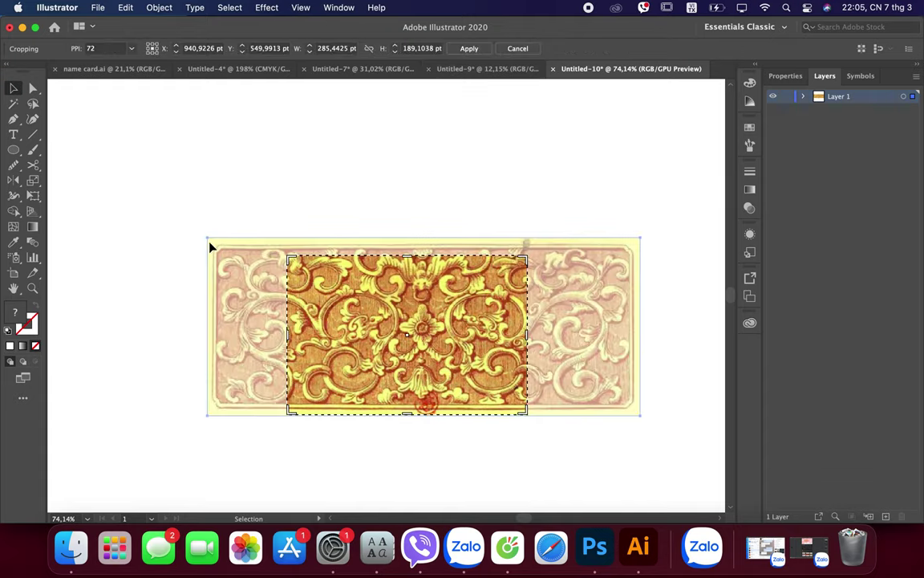
left_click_drag(291, 259, 215, 247)
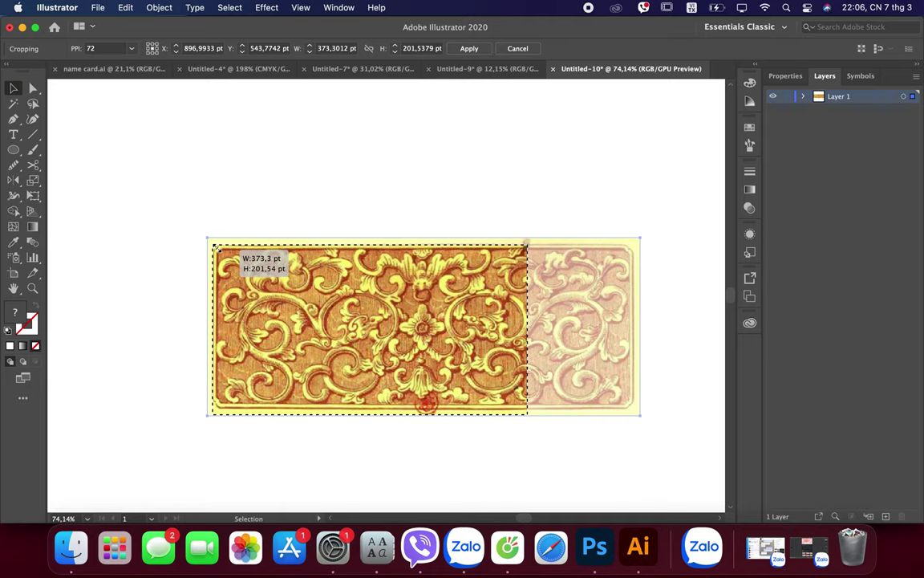
left_click_drag(527, 330, 634, 329)
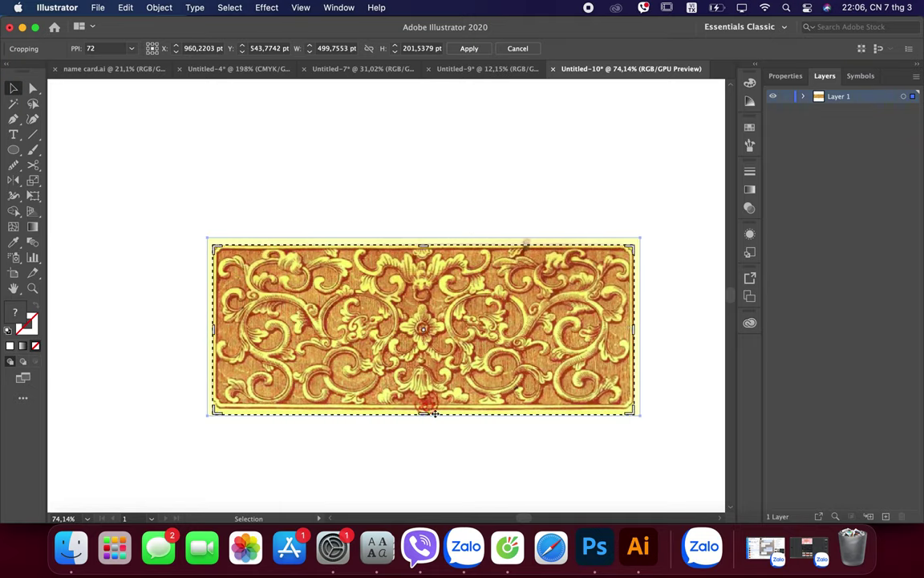
left_click_drag(424, 414, 428, 409)
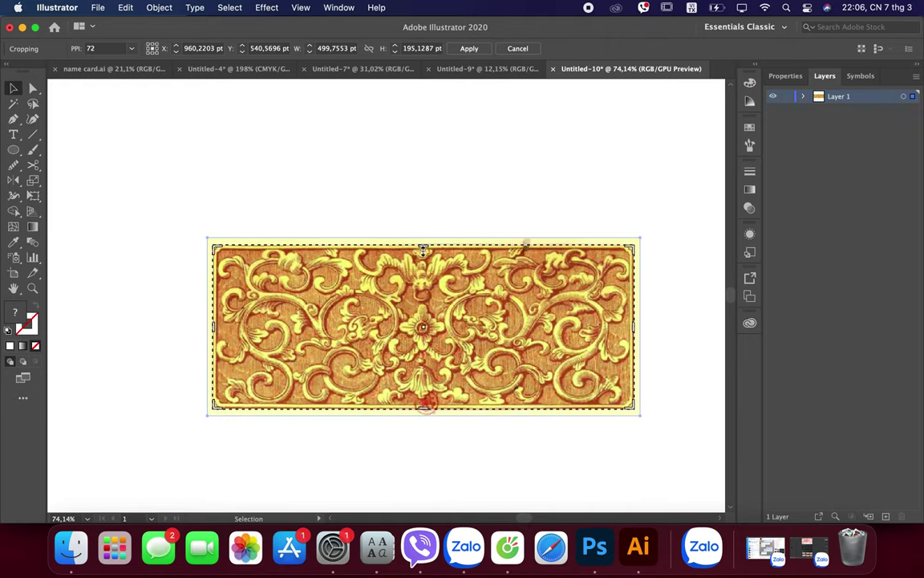
left_click(469, 49)
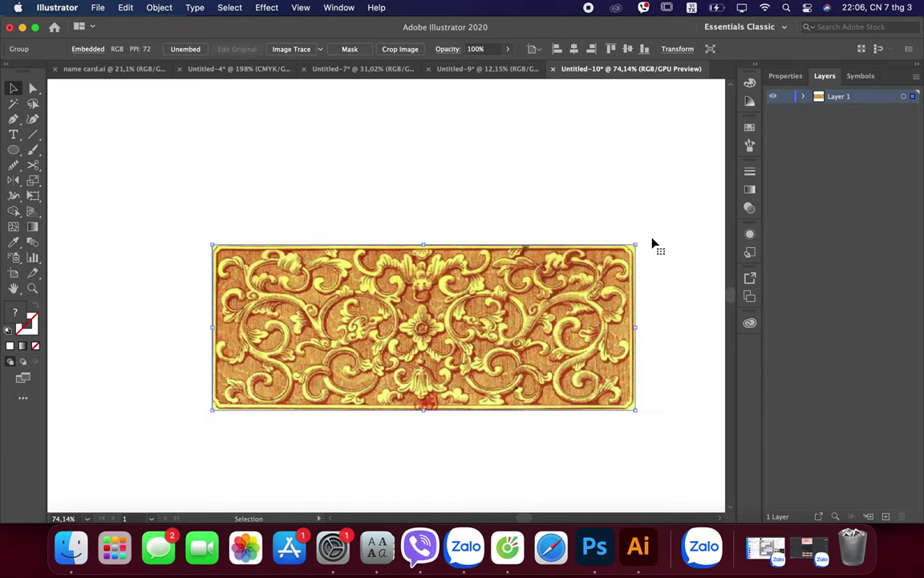
Image-trace the carving with the Low Fidelity Photo preset from the Properties panel
left_click(786, 76)
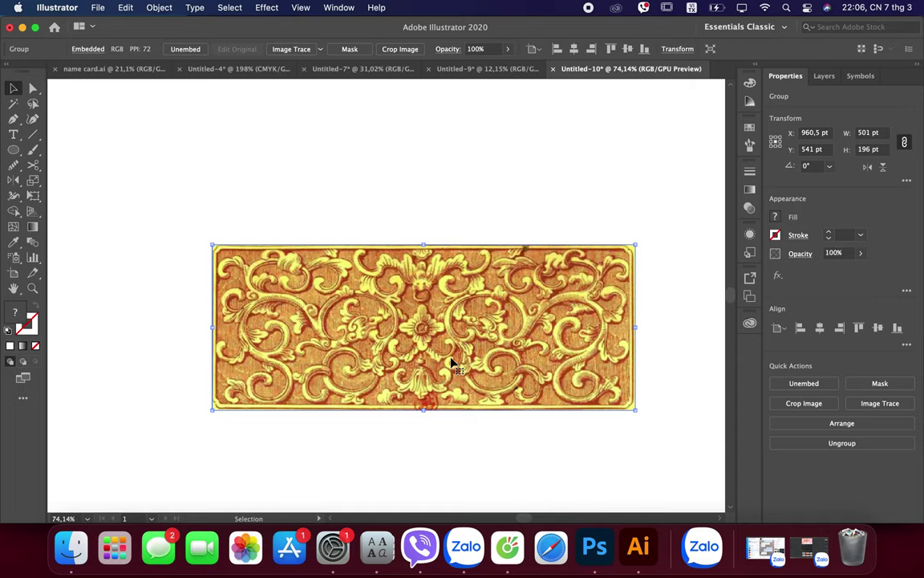
left_click(894, 411)
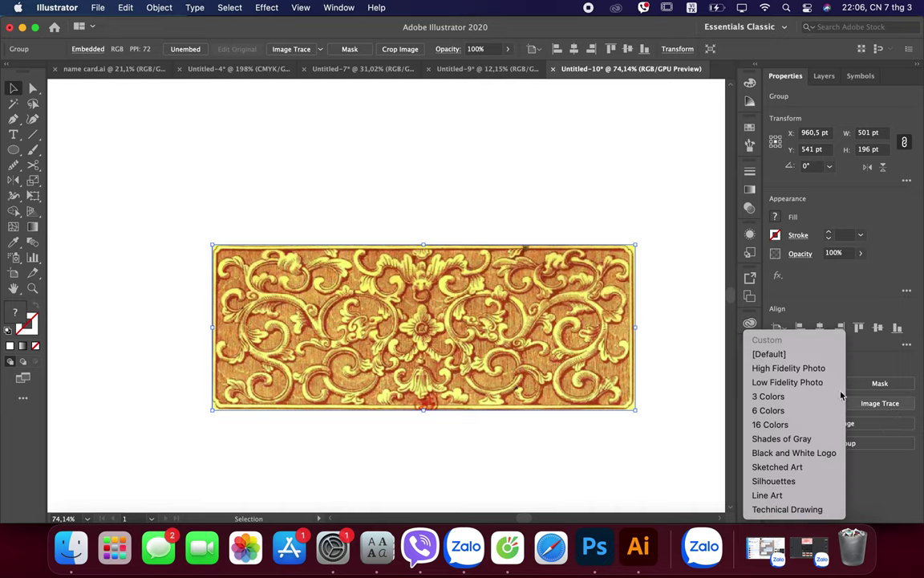
left_click(787, 382)
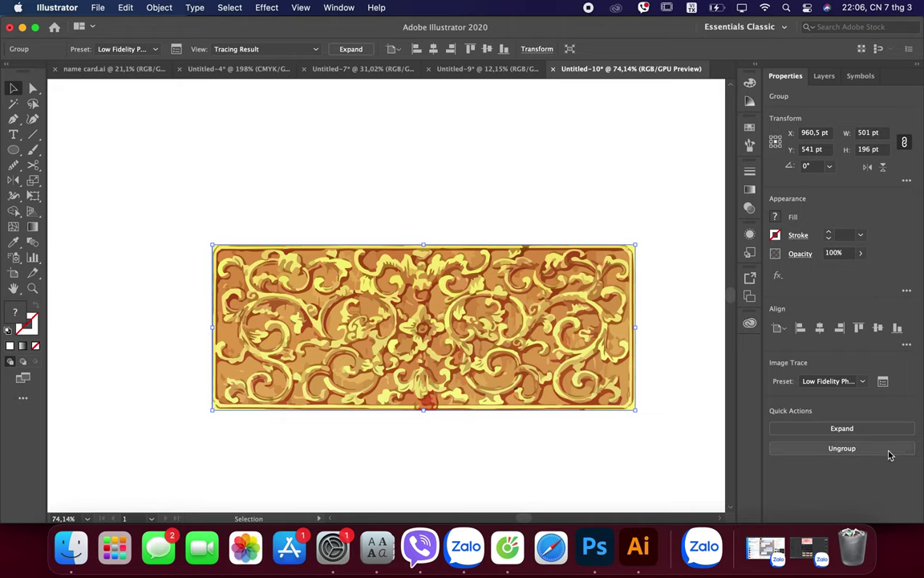
Expand the trace into editable paths (about 501 × 196 pt) and reselect the artwork
left_click(866, 432)
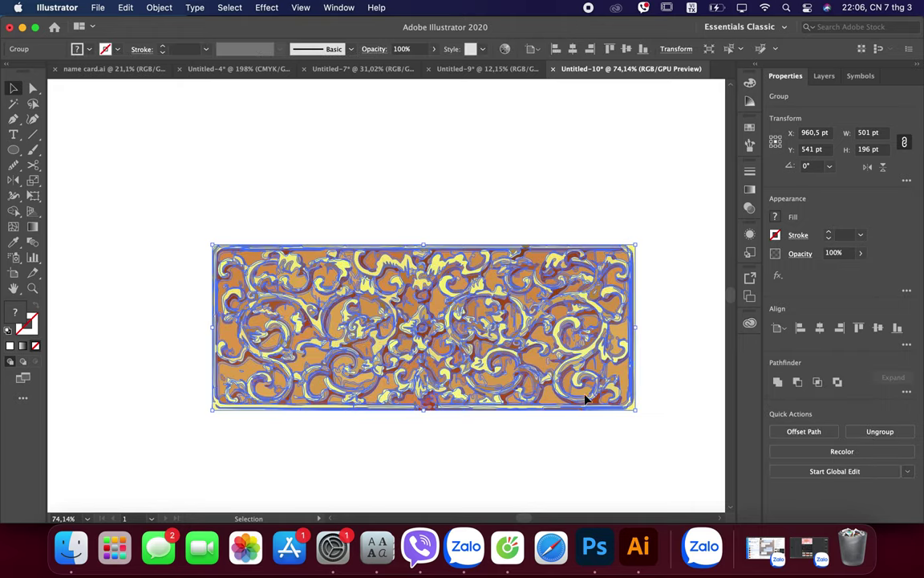
left_click(575, 445)
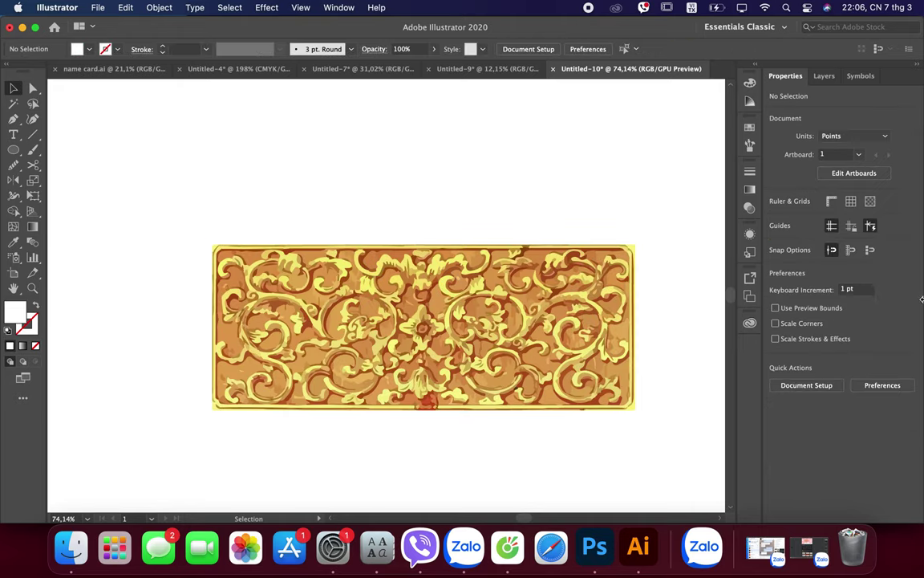
left_click(529, 317)
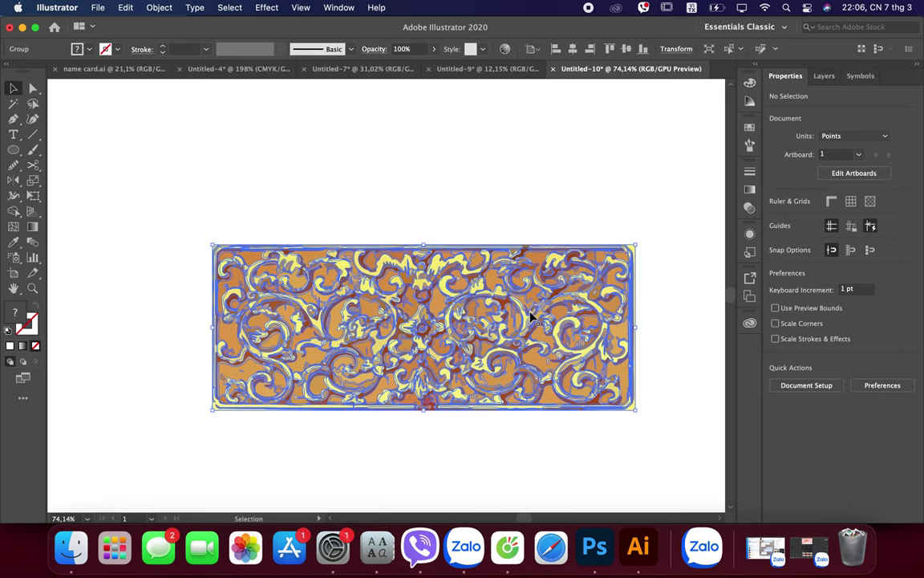
left_click(125, 7)
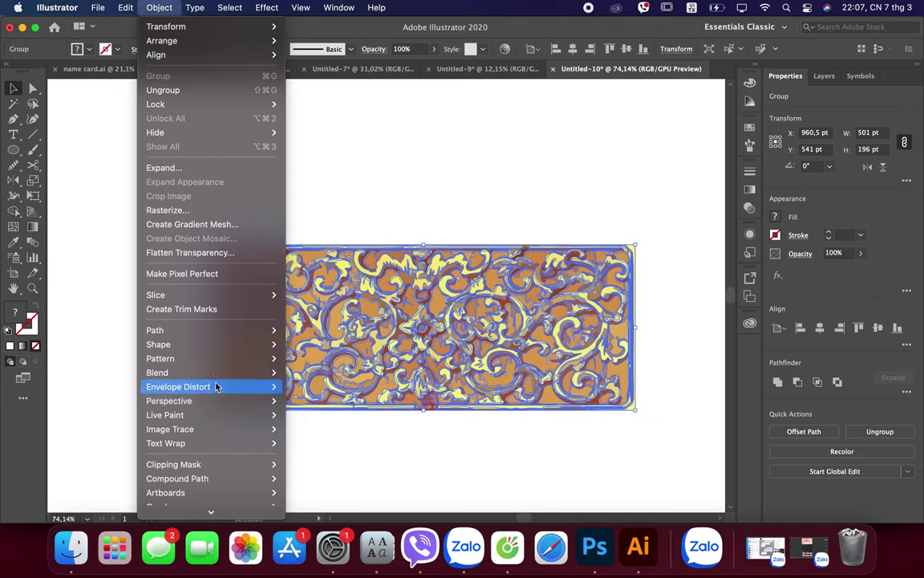
mouse_move(179, 387)
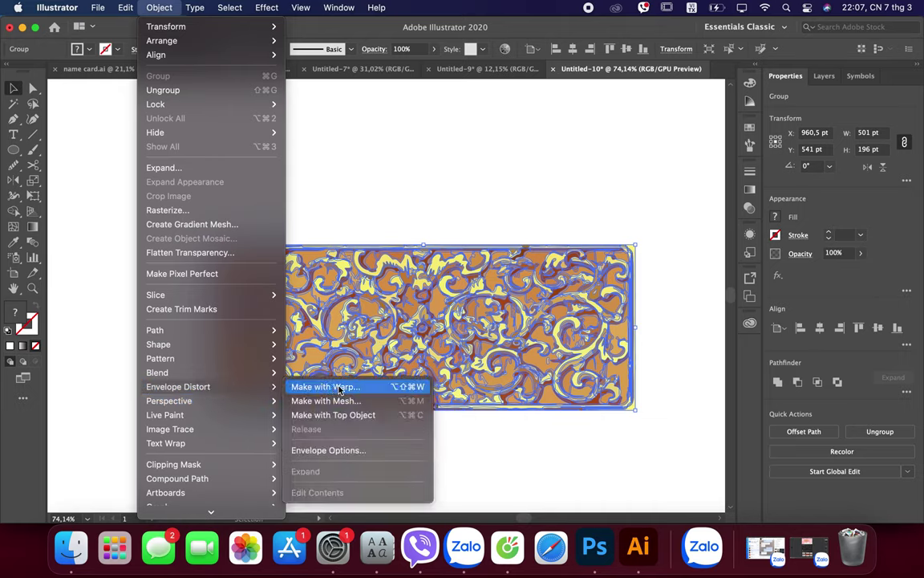
left_click(339, 389)
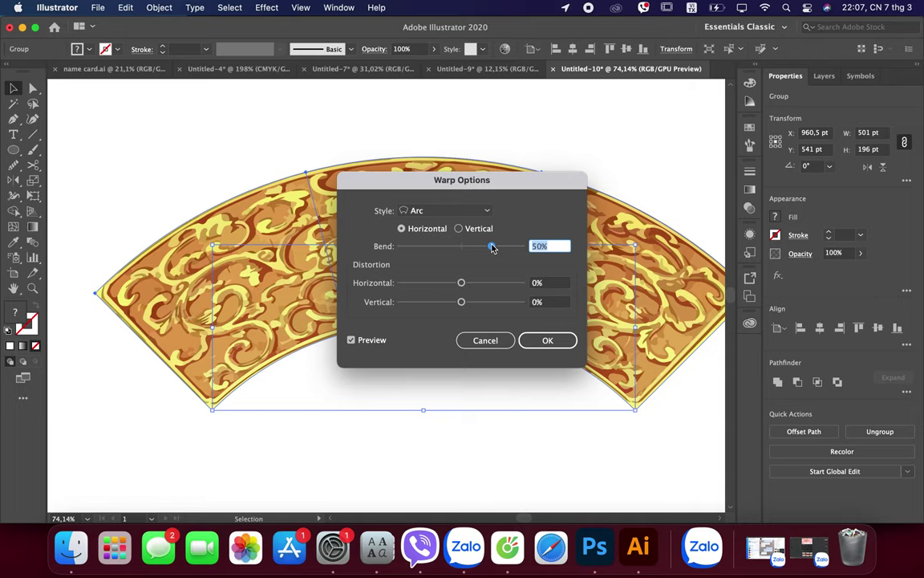
type("10")
key("Tab")
key("Return")
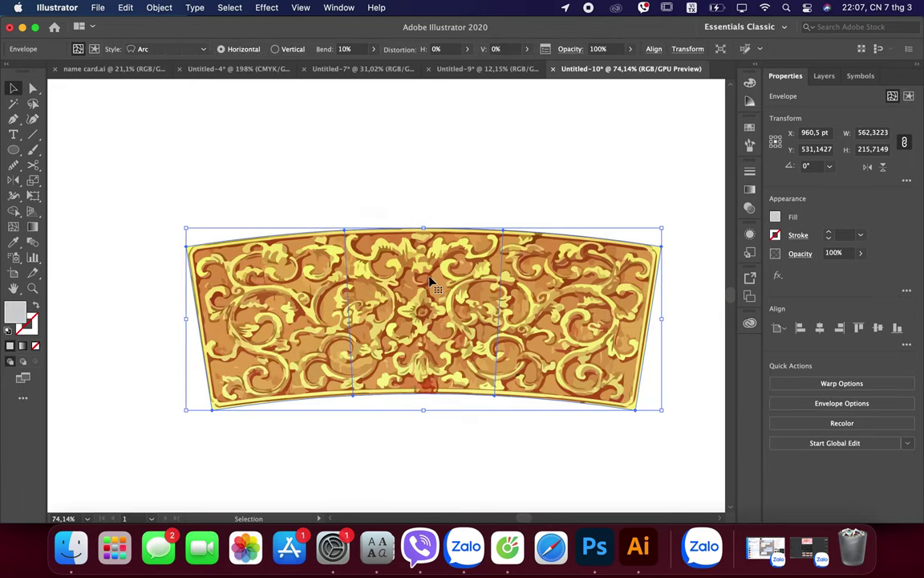
key("super+z")
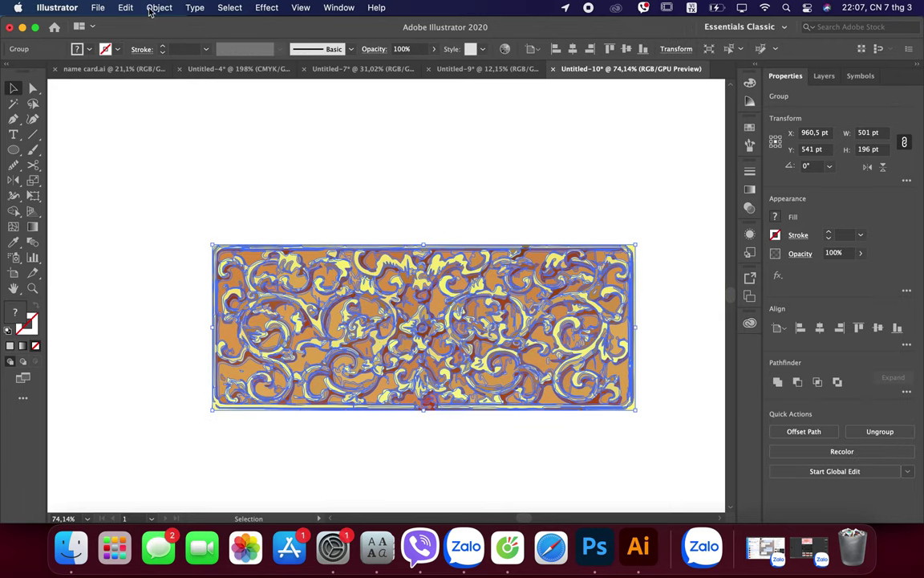
Warp the carving into a horizontal Arc with a 23% bend
left_click(157, 8)
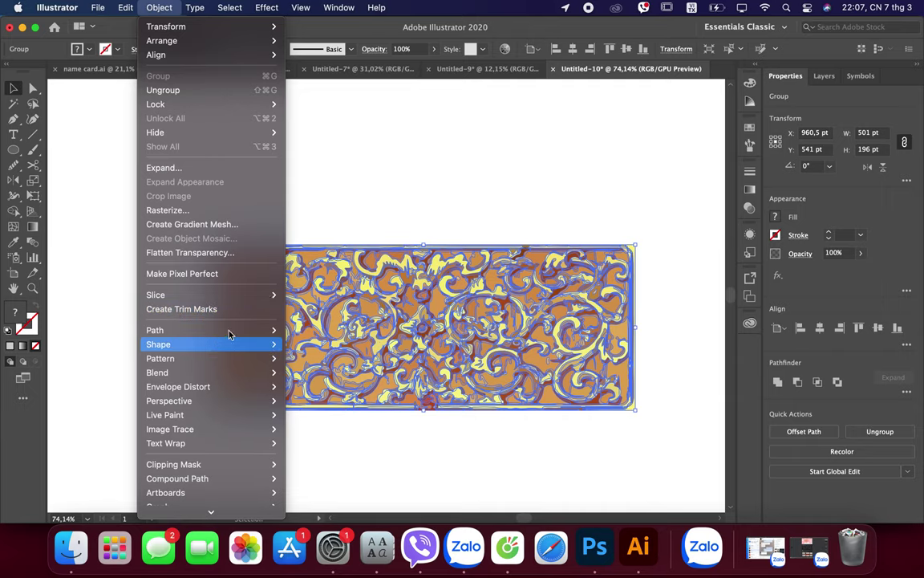
mouse_move(179, 386)
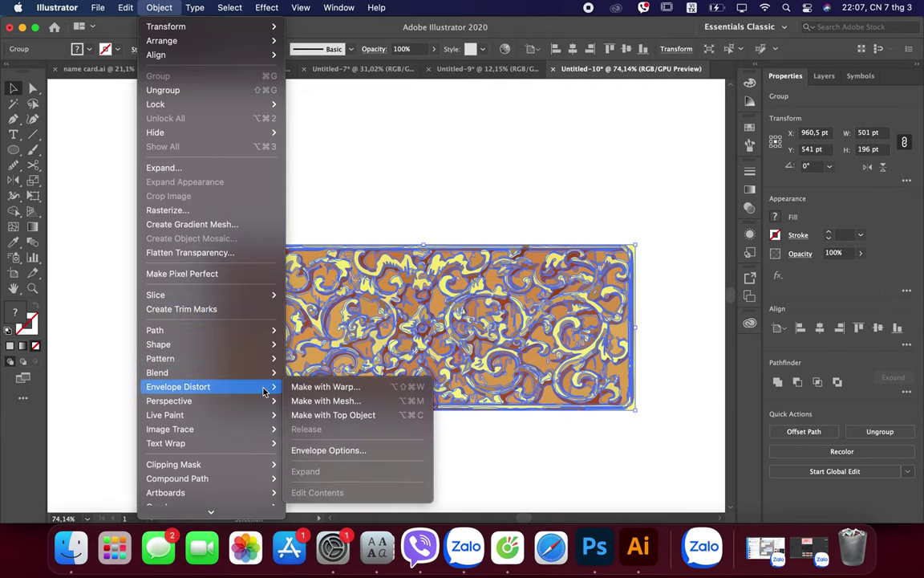
left_click(325, 385)
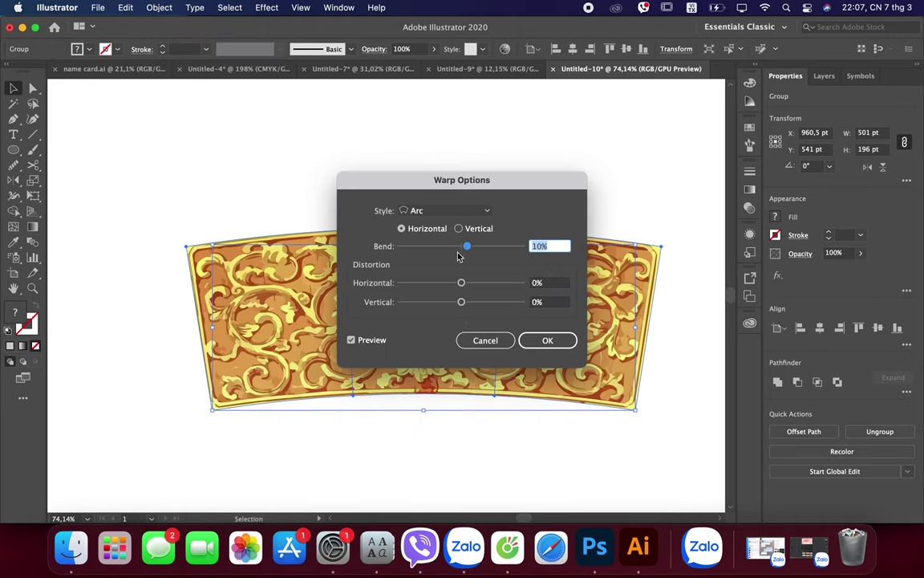
left_click_drag(469, 248, 479, 253)
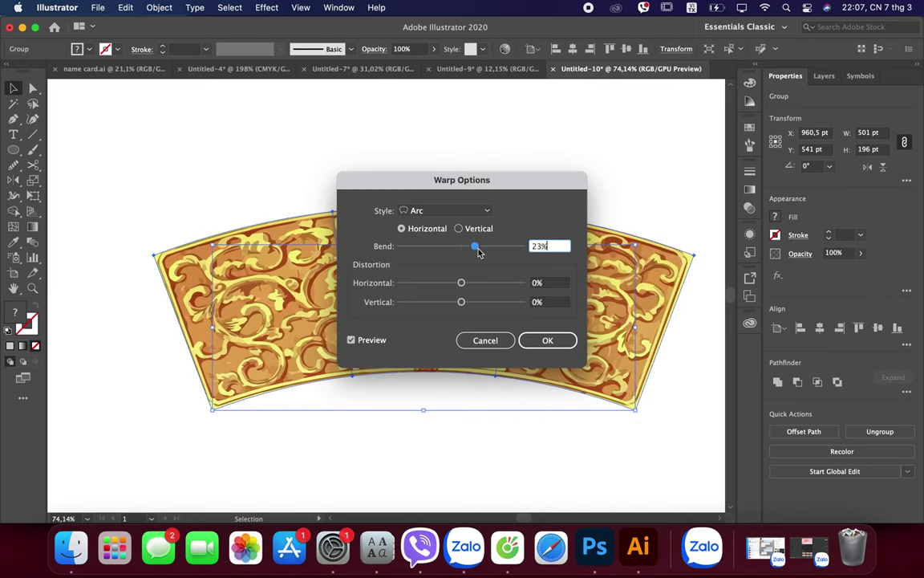
left_click(529, 344)
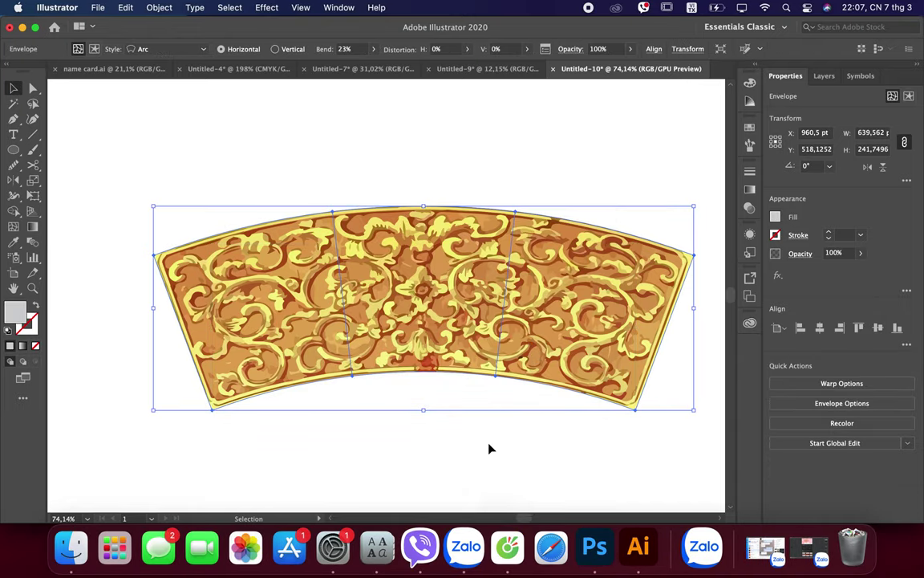
Rotate a copy of the arc panel to about 303° around a pivot below it
scroll(491, 448, "down", 5)
scroll(491, 449, "down", 3)
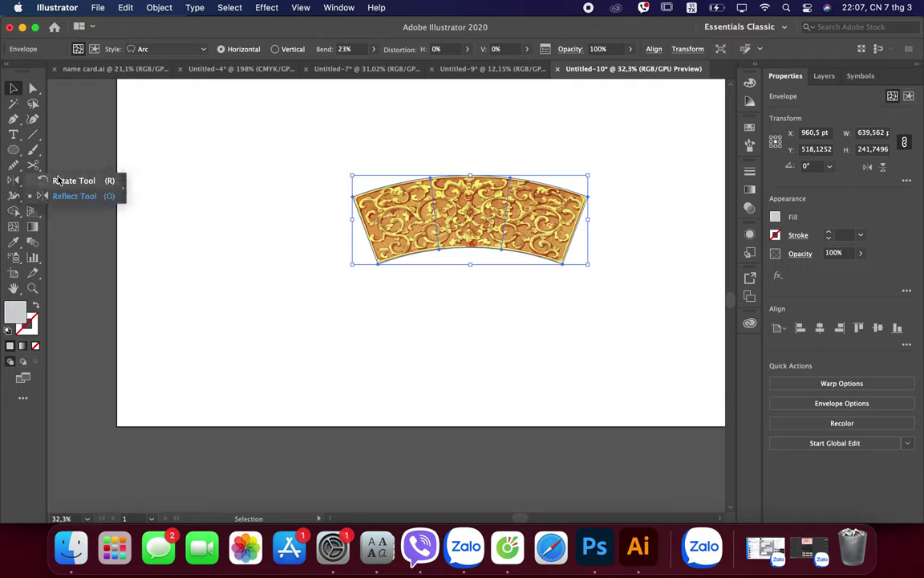
left_click_drag(15, 180, 55, 180)
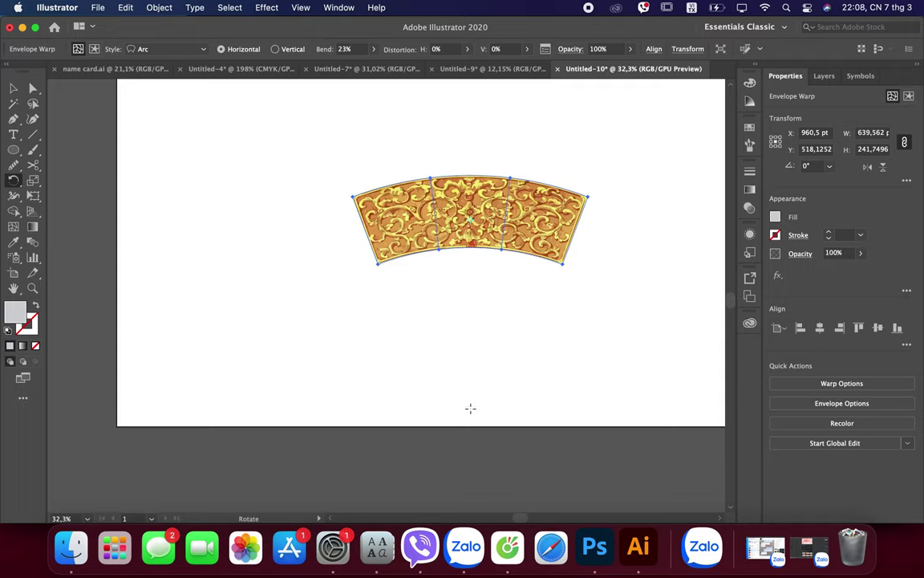
left_click(470, 408)
scroll(470, 412, "down", 3)
scroll(470, 412, "down", 3)
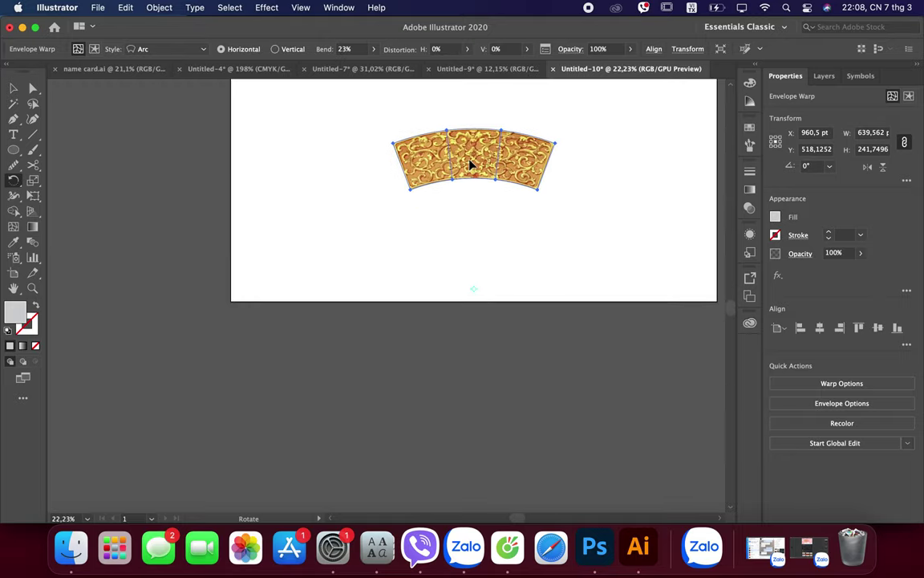
scroll(470, 169, "right", 3)
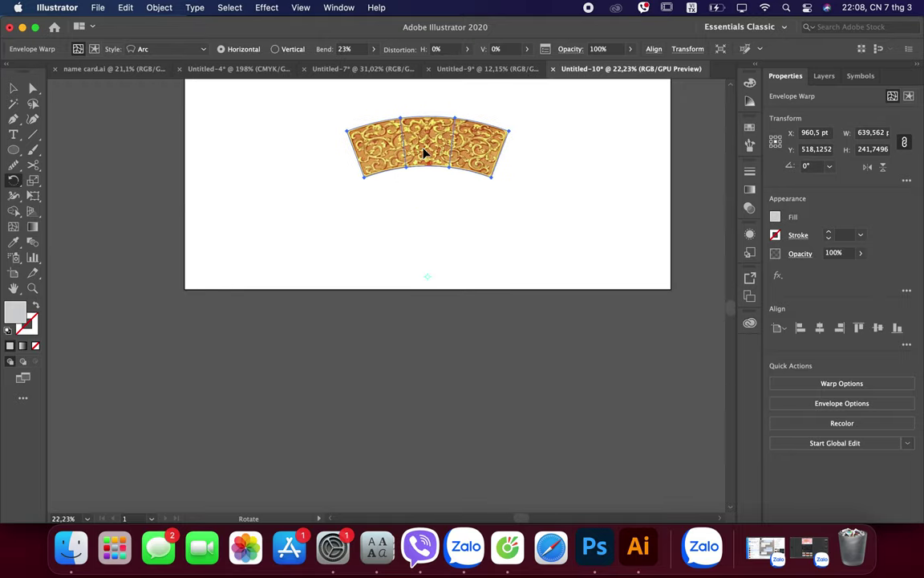
left_click_drag(425, 152, 526, 213)
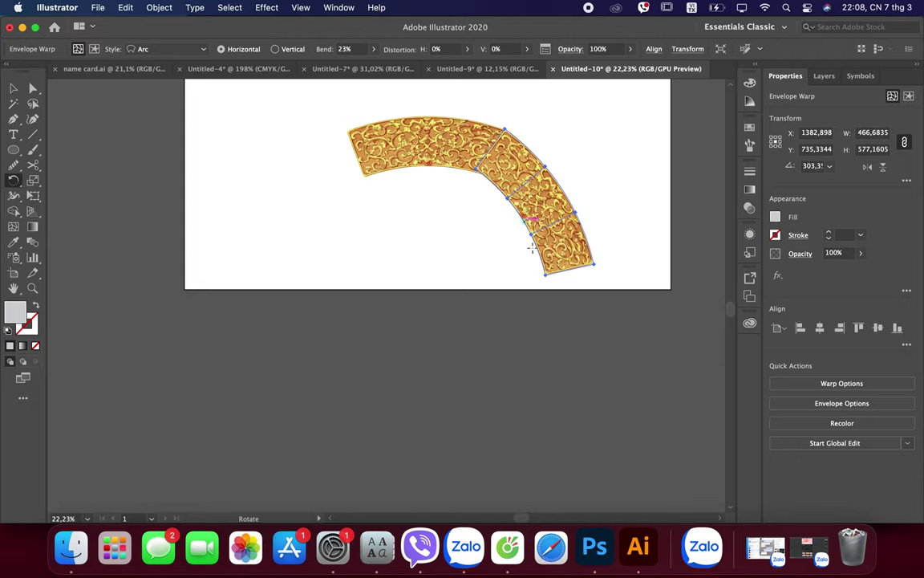
Repeat the rotated copy with Cmd+D until the pieces close into a full ring, then deselect
left_click(536, 285, "alt")
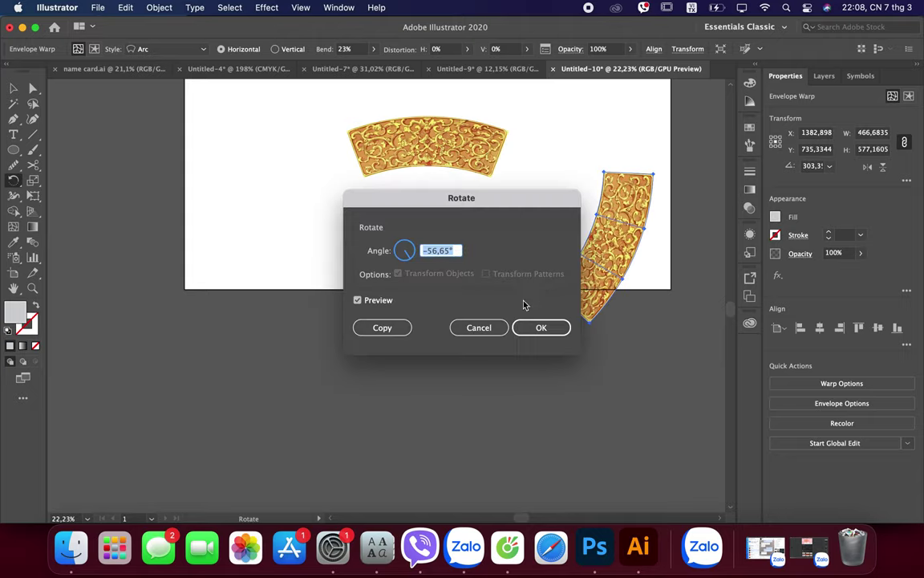
left_click(481, 326)
key("v")
key("super+d")
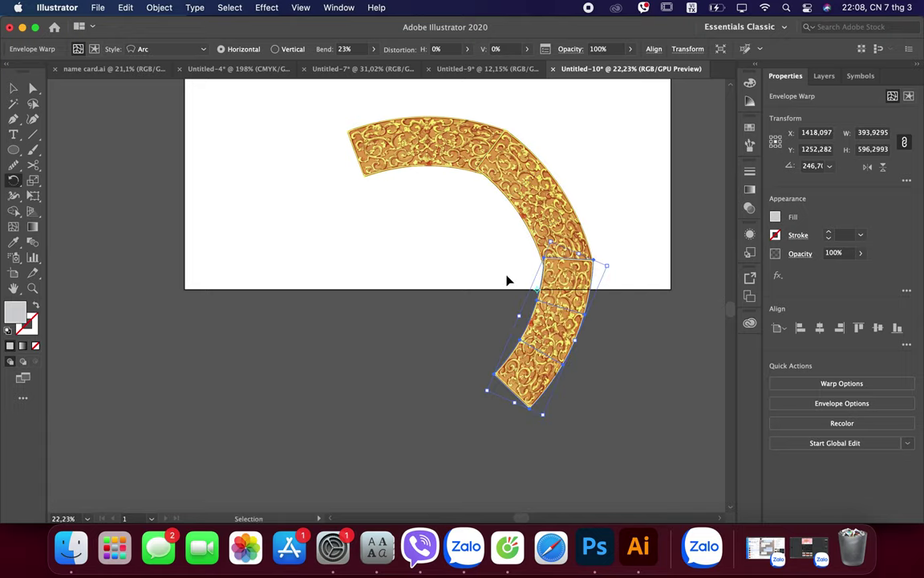
key("super+d")
key("super+d")
key("super+d")
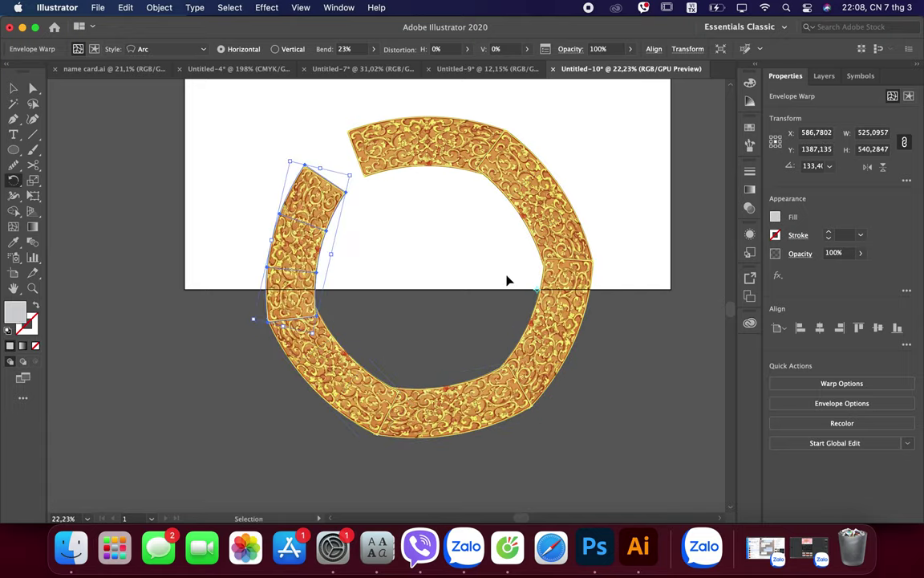
key("super+d")
key("r")
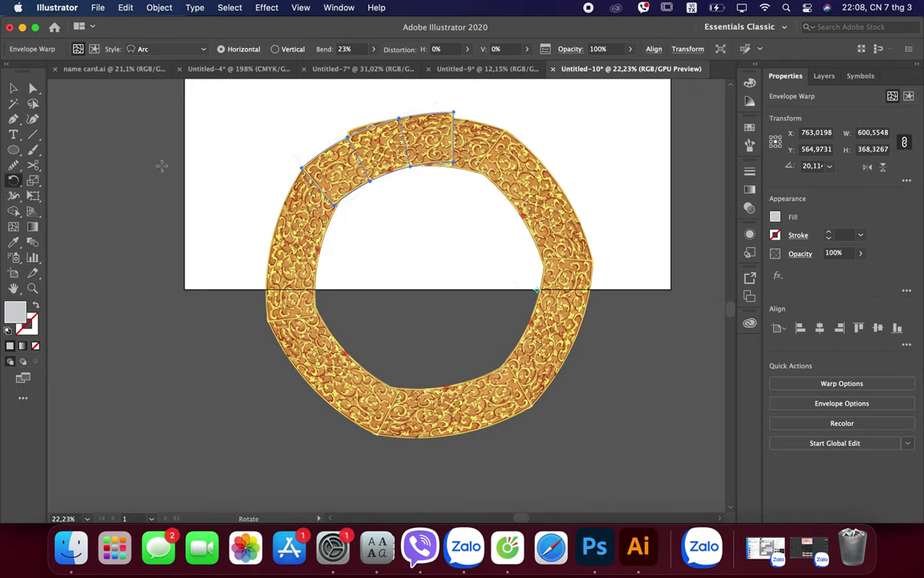
left_click(14, 88)
left_click(162, 195)
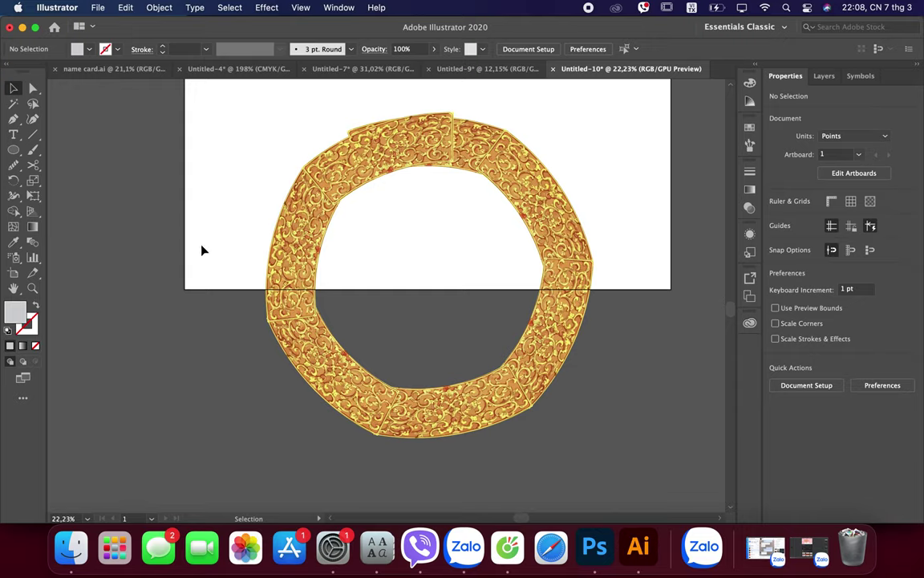
key("l")
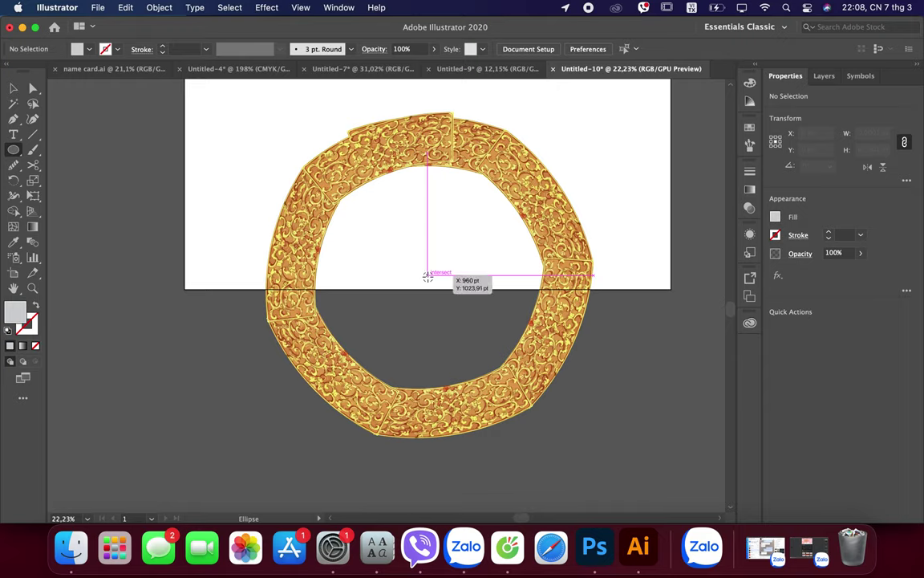
Draw a grey circle from the ring's centre filling its opening, then a larger concentric circle
left_click_drag(428, 275, 546, 204)
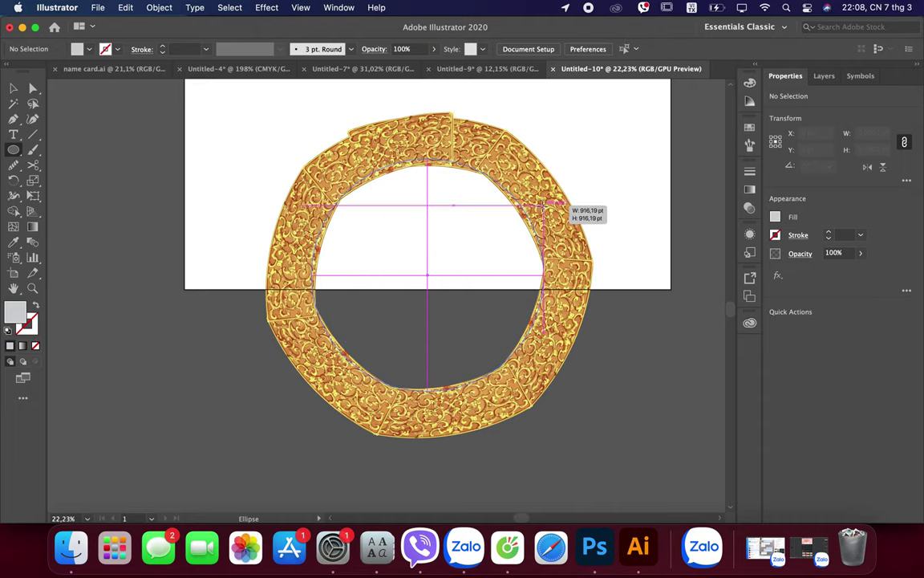
left_click_drag(546, 204, 547, 204)
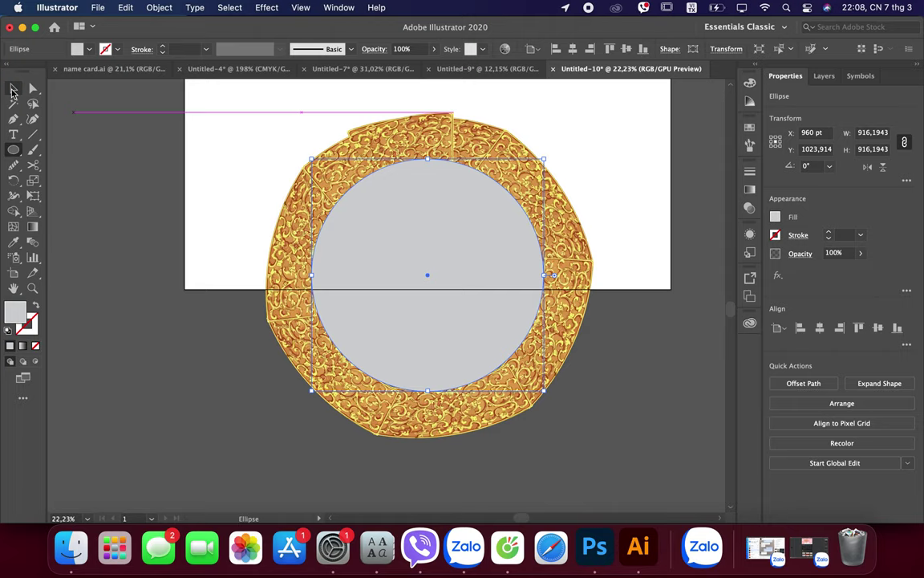
left_click(13, 89)
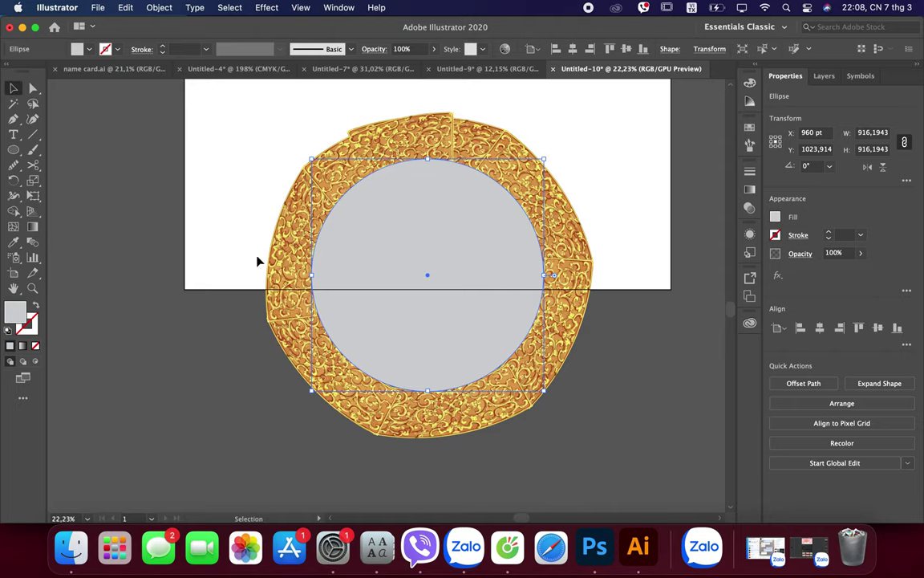
left_click(203, 257)
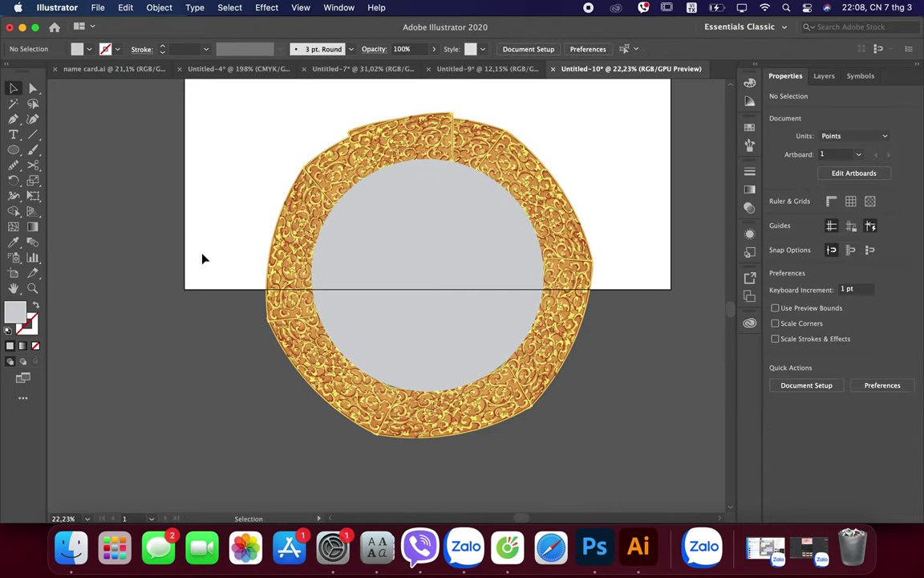
key("l")
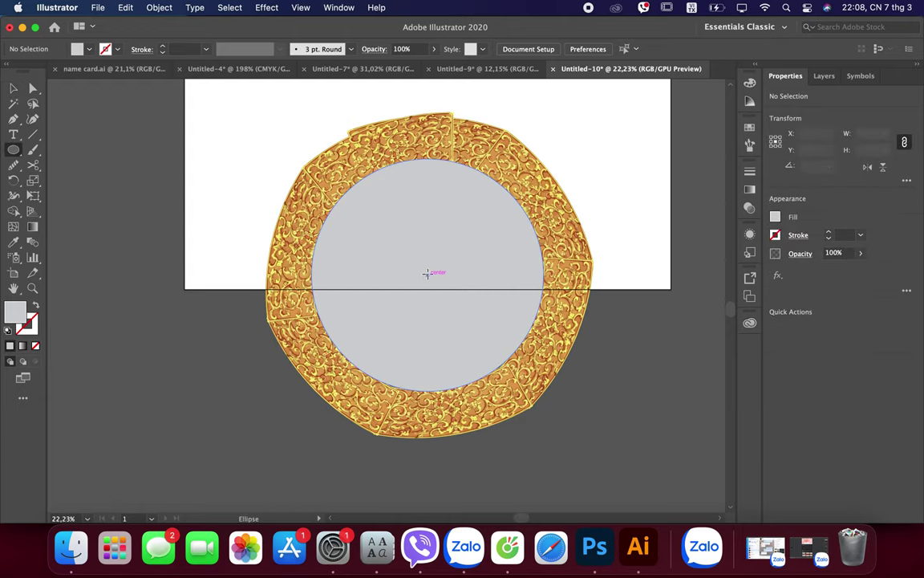
left_click_drag(428, 275, 585, 189)
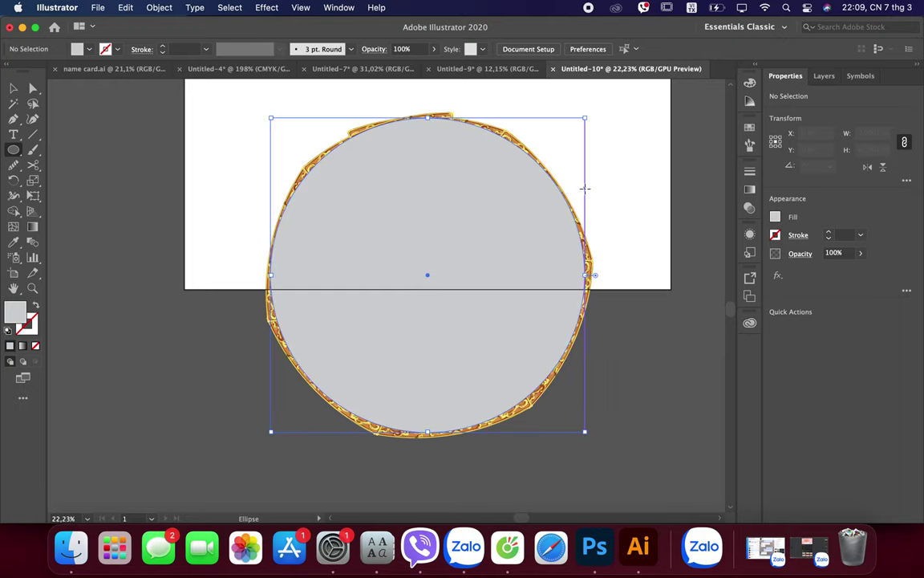
Select both grey ellipses together under Layer 1 in the Layers panel
left_click(13, 89)
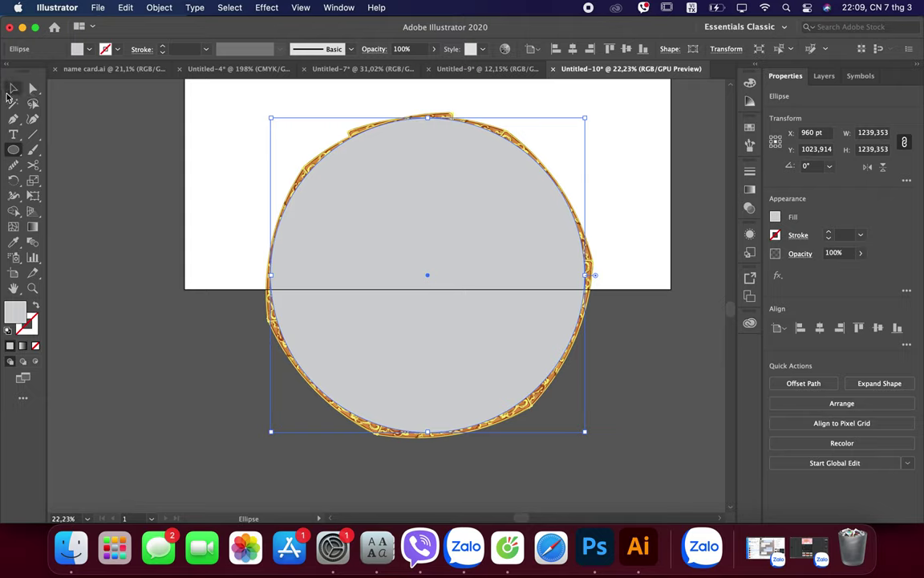
left_click(825, 75)
left_click(805, 96)
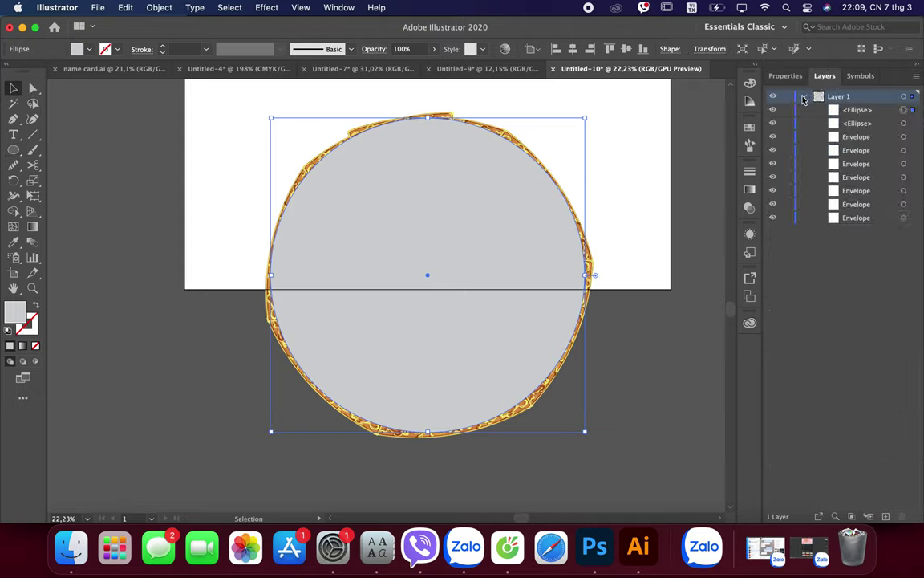
left_click(903, 123, "shift")
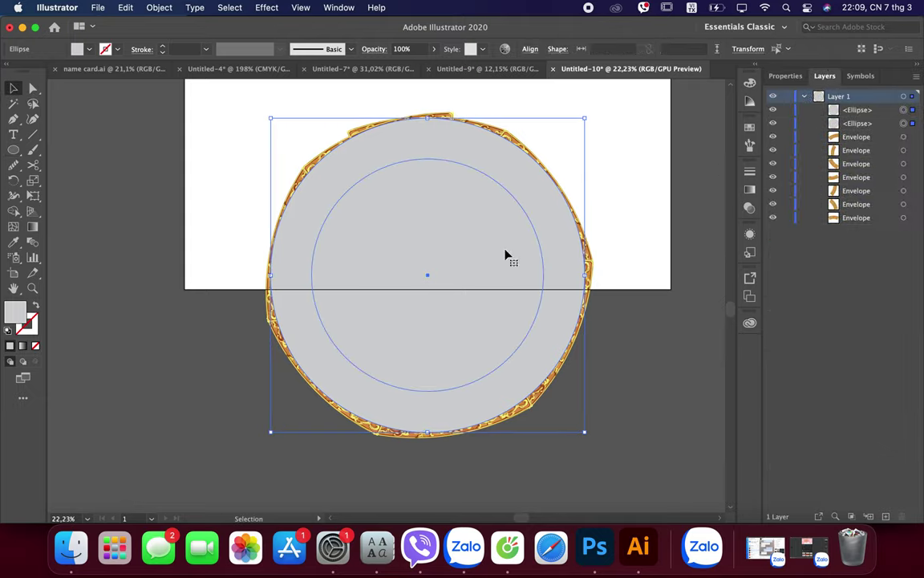
Delete the inner circle region with Shape Builder so the grey circles become a hollow donut
left_click(15, 212)
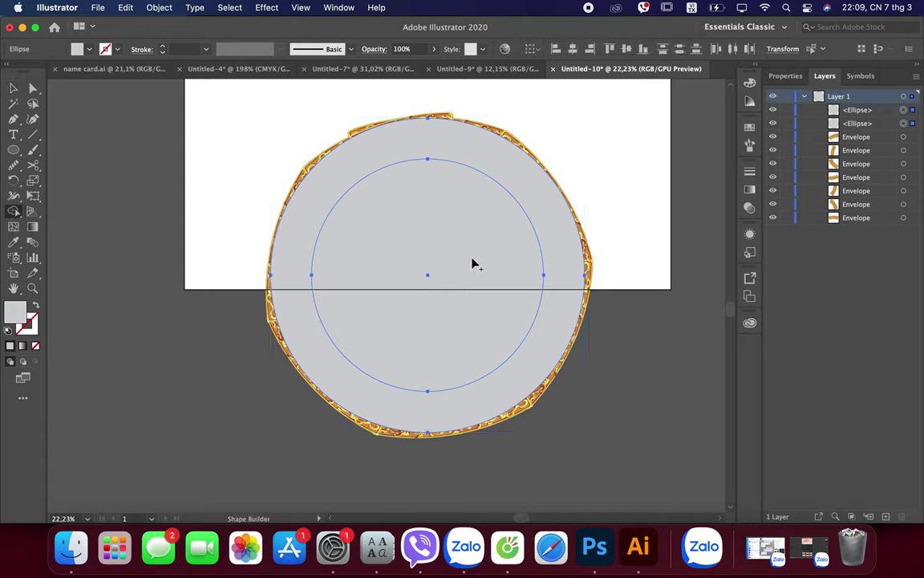
left_click(431, 270, "alt")
left_click(15, 89)
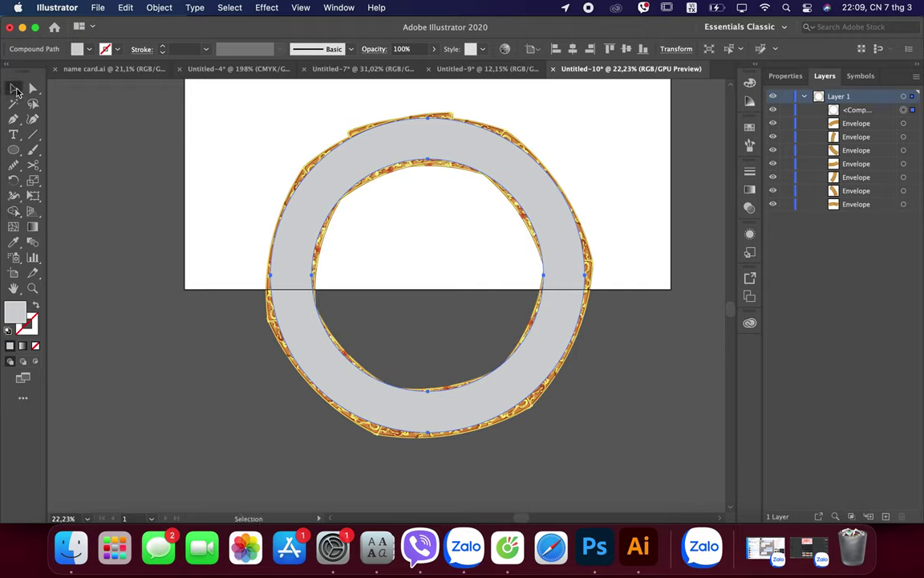
left_click(215, 206)
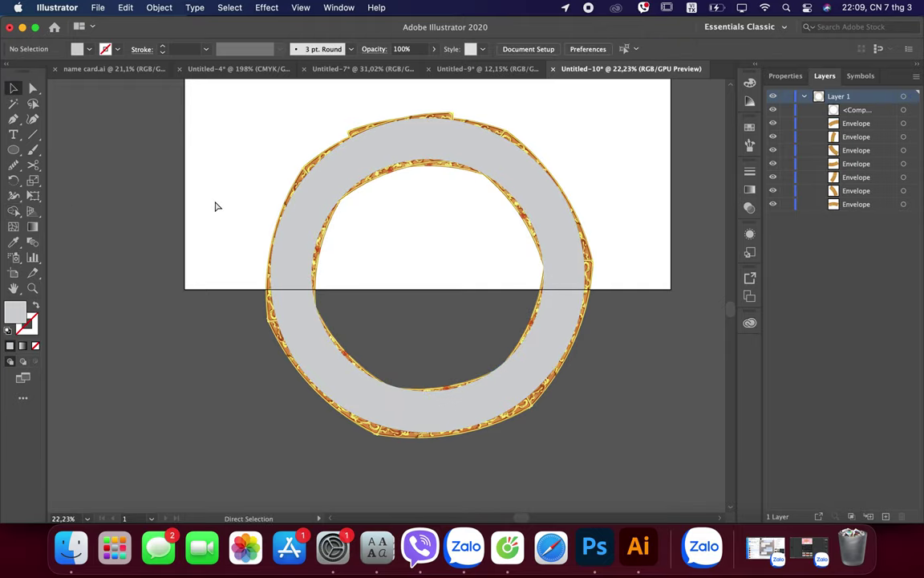
key("ctrl+a")
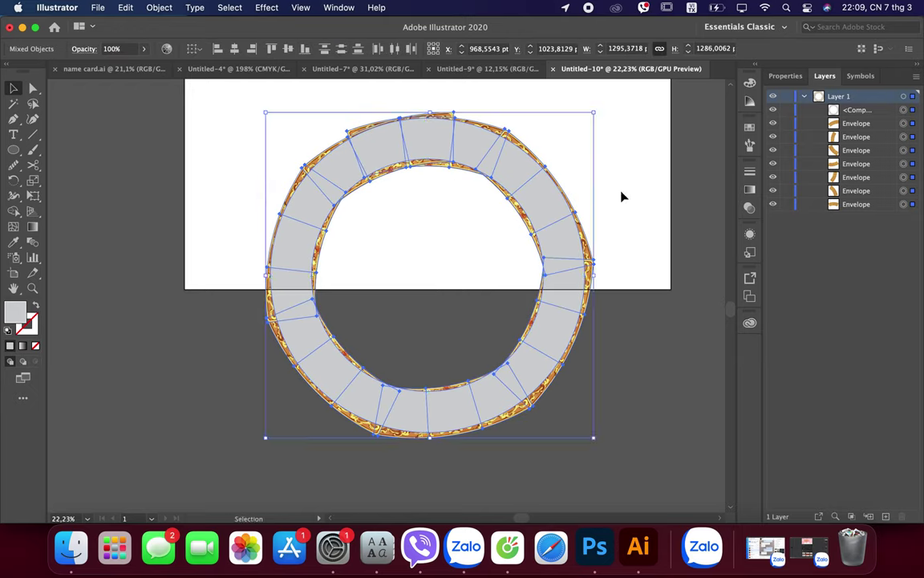
Make a clipping mask so the grey donut clips the gold carving into a clean ring
right_click(545, 218)
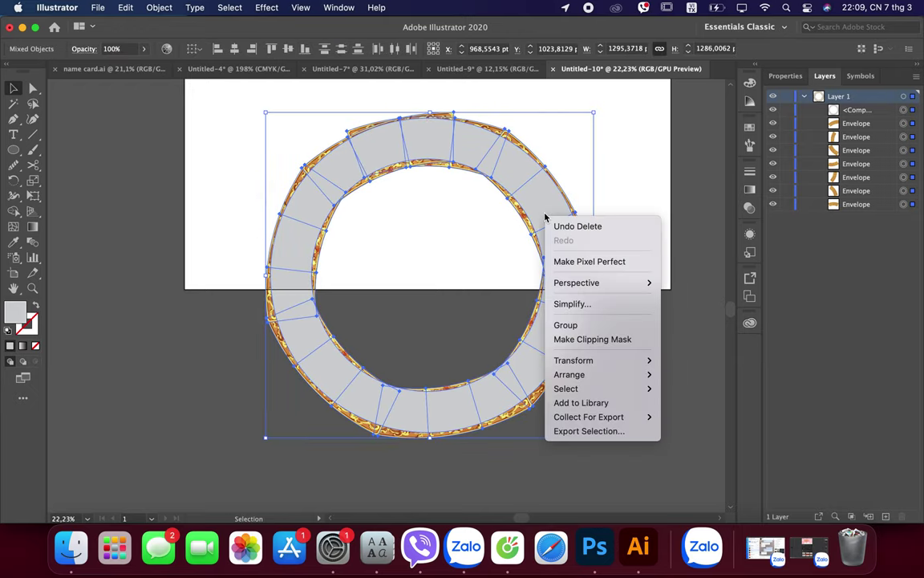
left_click(606, 343)
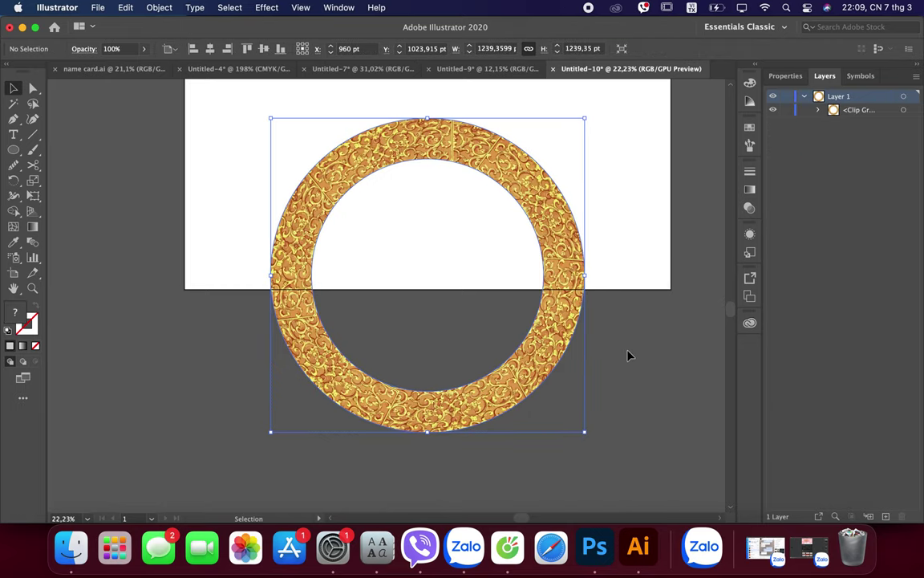
left_click(628, 355)
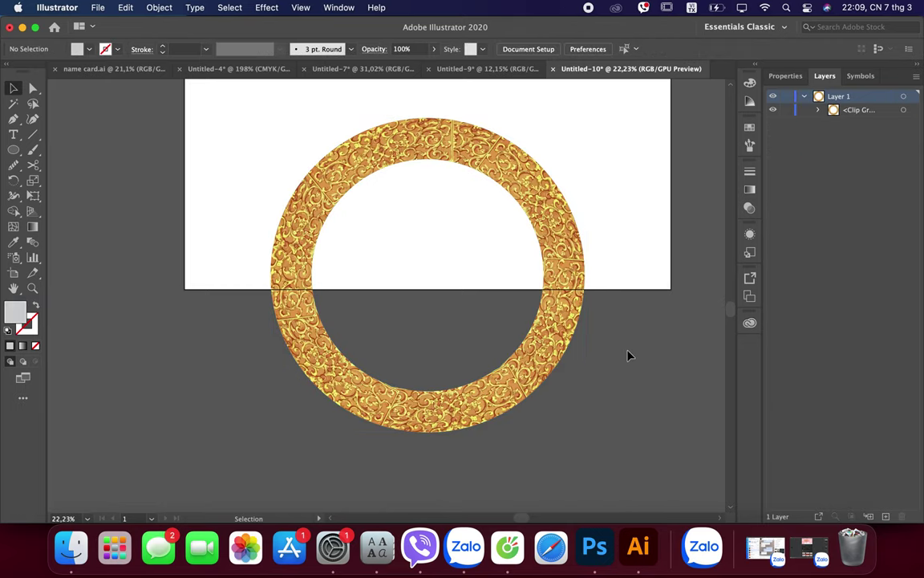